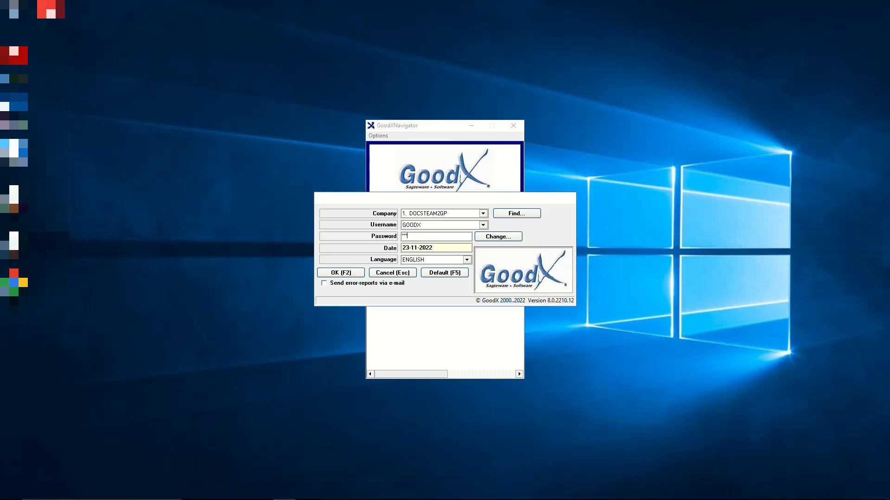
- Log in to GoodX, launch the Stock module and accept the support login for DOCSTEAM2GP
key("Return")
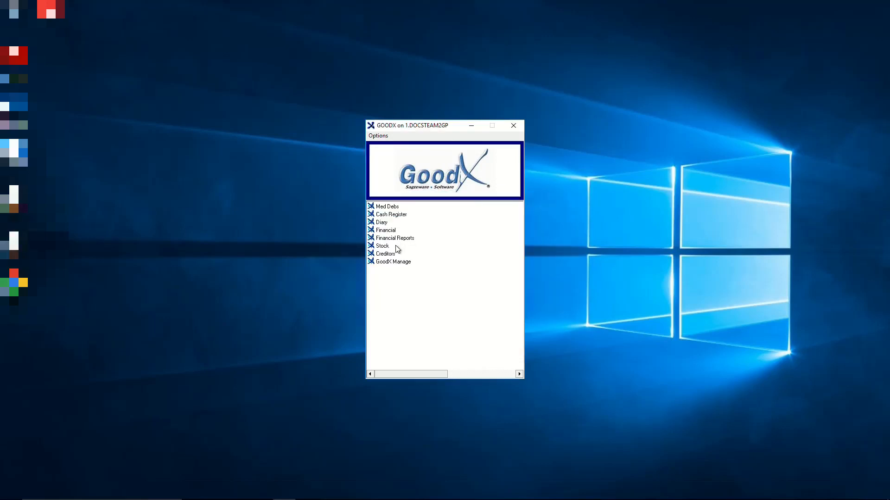
double_click(395, 246)
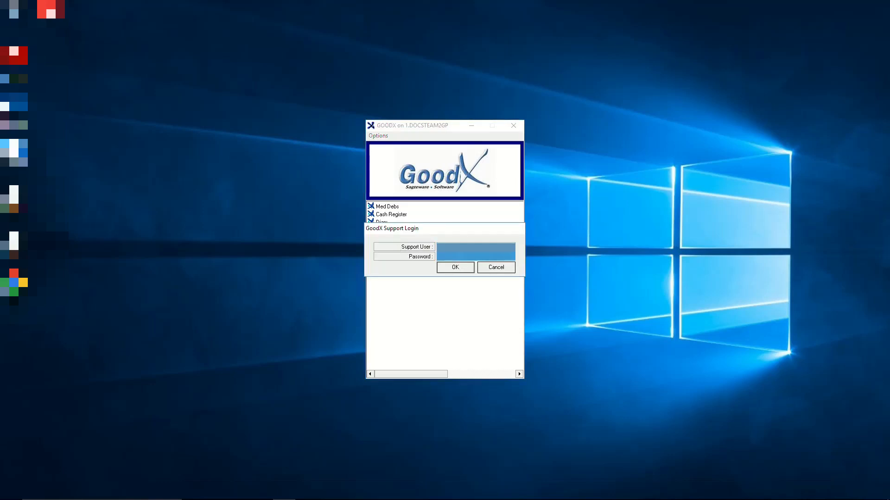
key("Return")
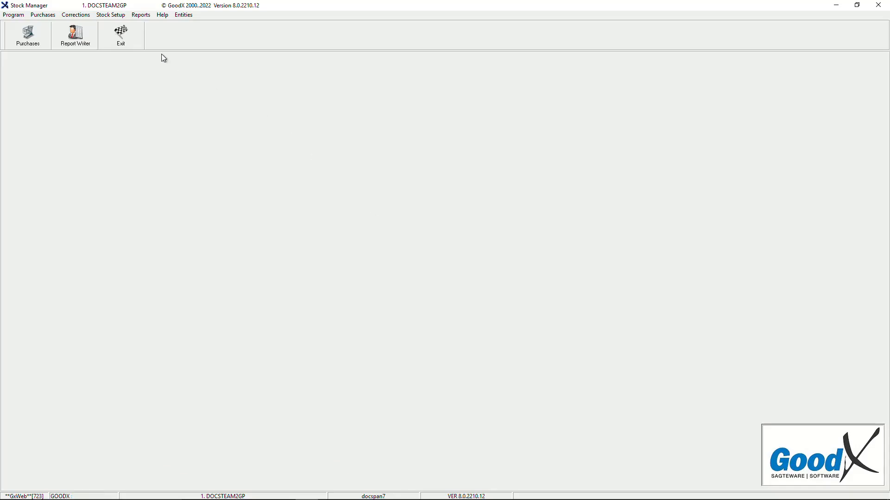
- Start Corrections > Bulk revaluation process and confirm the 01-11-2022 tot 28-02-2023 period
left_click(83, 16)
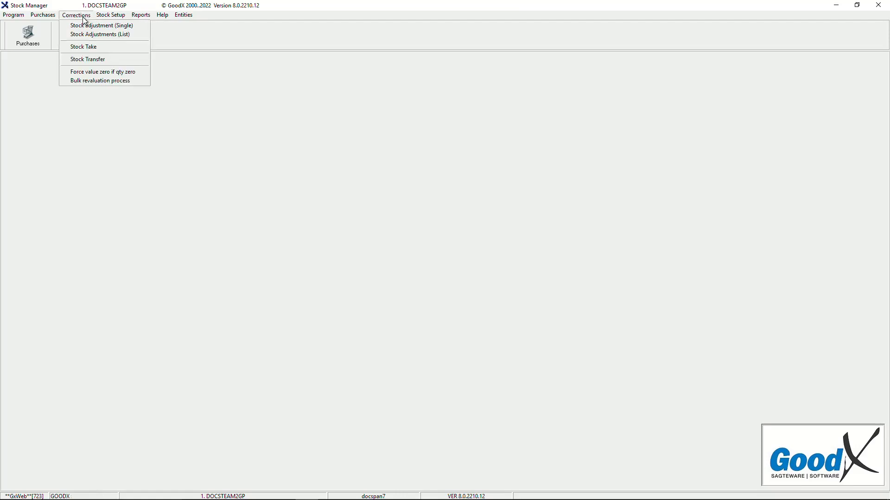
left_click(112, 82)
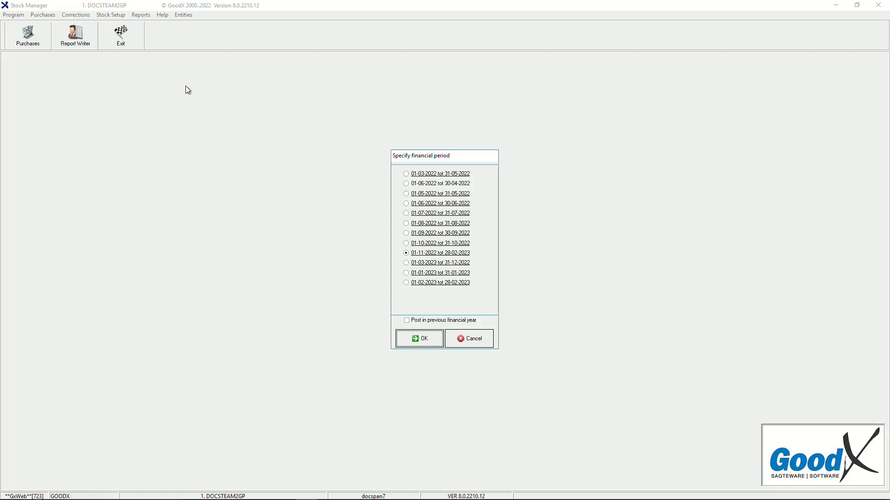
left_click(423, 254)
left_click(427, 320)
left_click(424, 342)
left_click(424, 341)
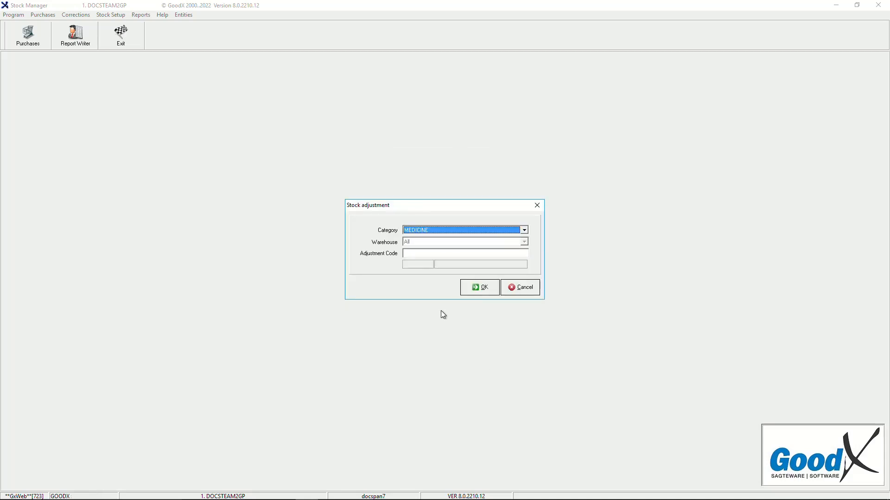
left_click(396, 233)
left_click(447, 233)
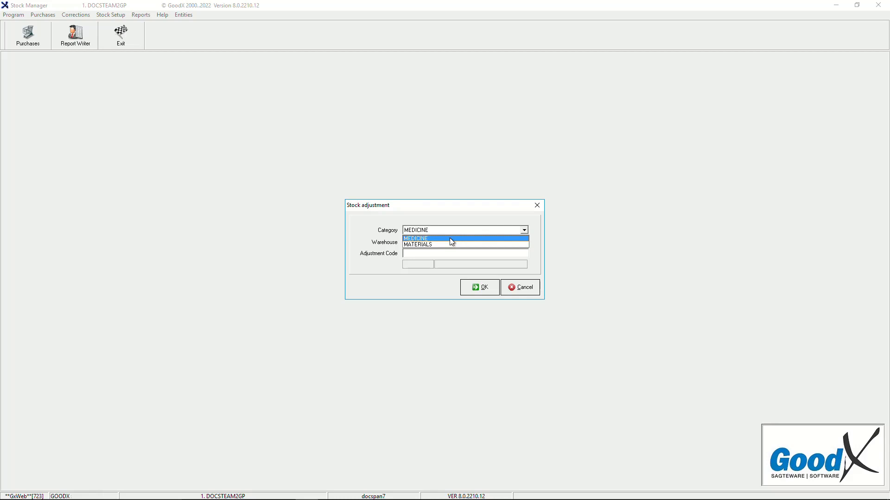
left_click(449, 245)
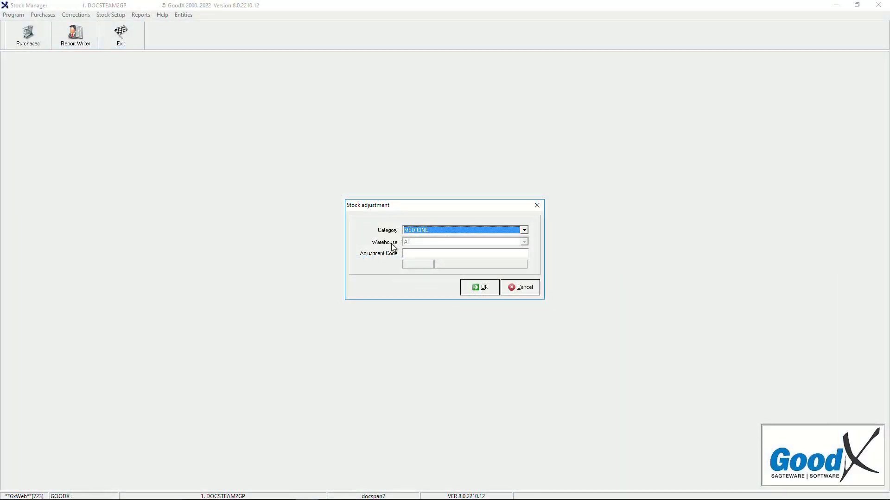
left_click(392, 247)
- Fill Adjustment Code with 05 REVALUATION (ledger EXP11) from the Stock Adjustment Codes list
left_click(423, 241)
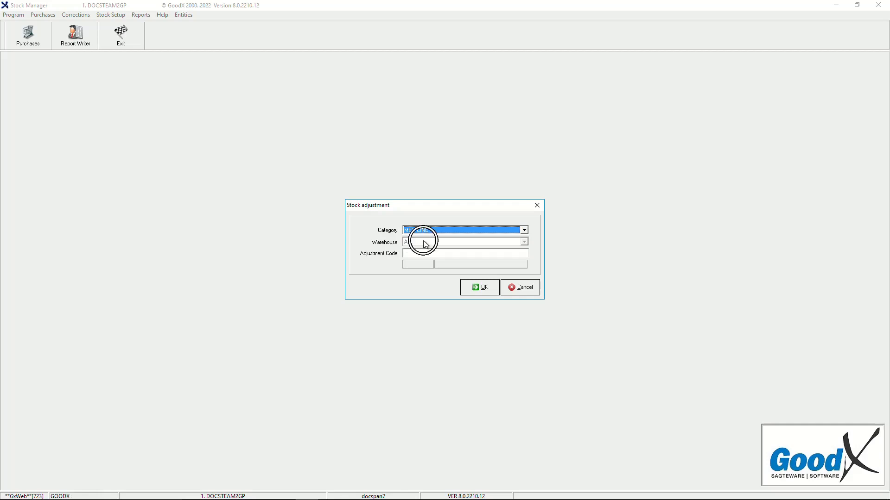
left_click(392, 258)
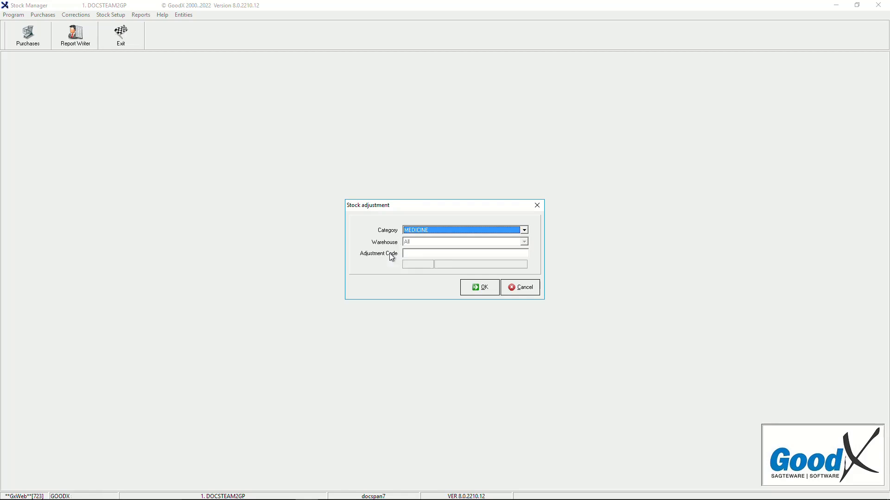
left_click(422, 255)
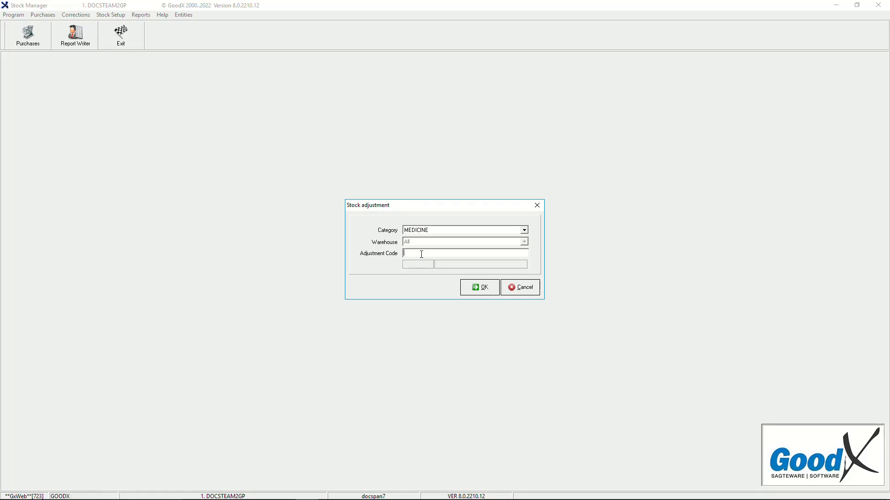
double_click(421, 254)
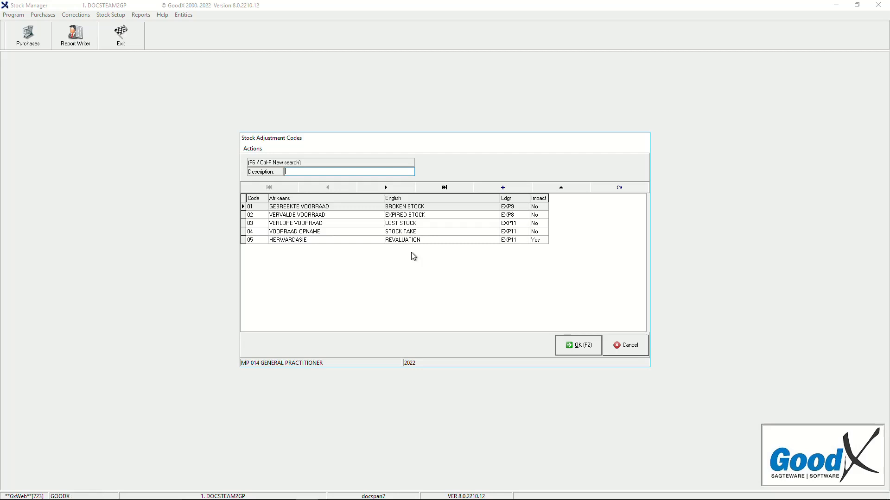
left_click(414, 240)
left_click(415, 241)
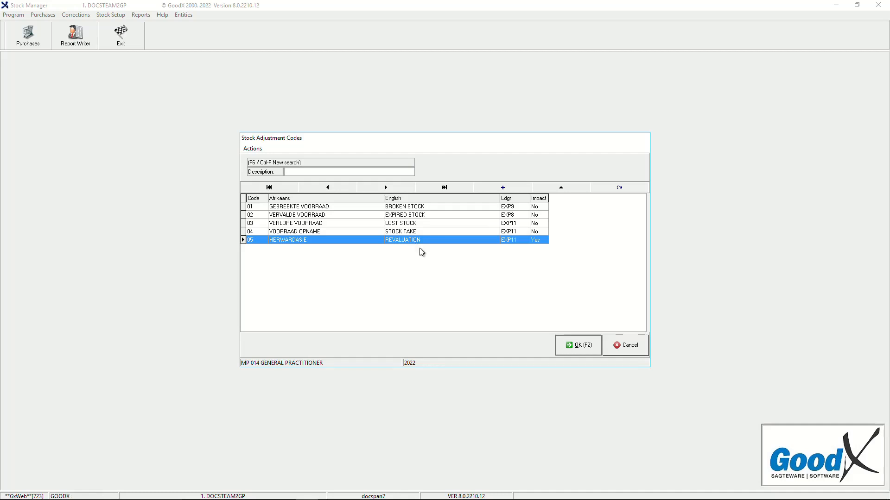
left_click(578, 345)
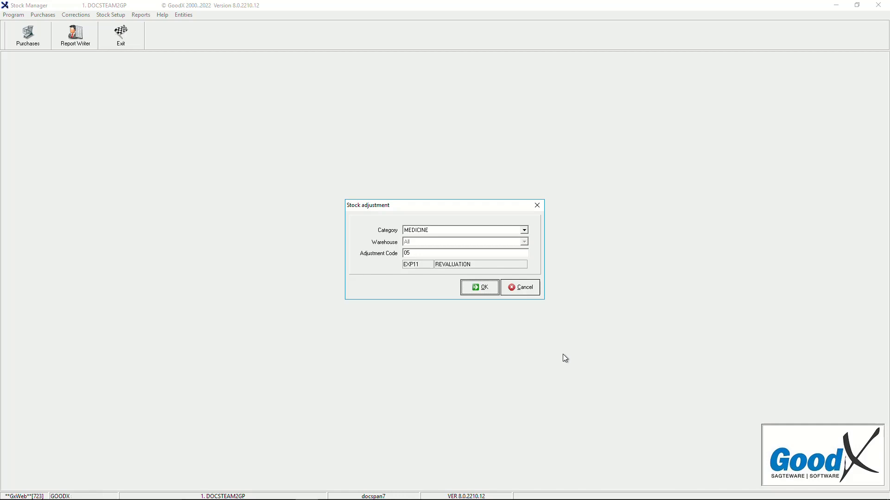
- Accept the Stock adjustment dialog to open the bulk revaluation list of 21 MEDICINE items
left_click(522, 293)
left_click(477, 293)
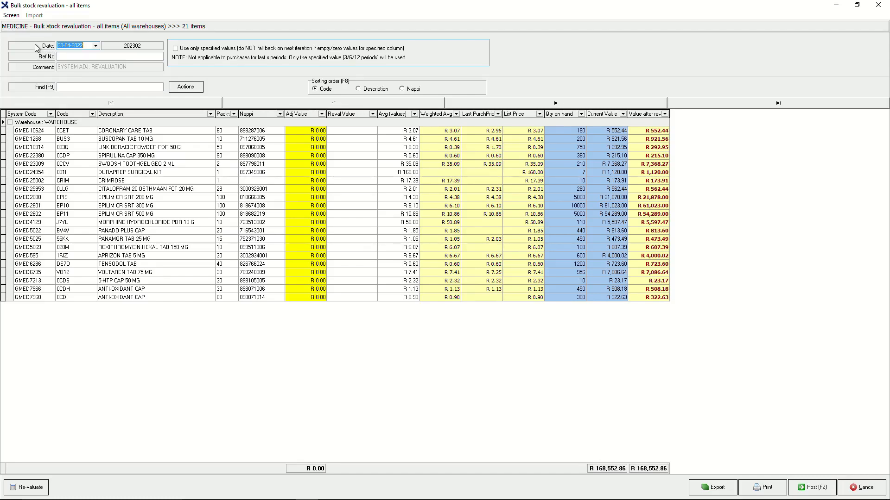
left_click(35, 45)
- Set the revaluation date to 14-09-2022 and the reference number to 1234
left_click(90, 46)
left_click(95, 46)
left_click(95, 55)
left_click(95, 55)
left_click(95, 55)
left_click(94, 55)
left_click(93, 84)
left_click(73, 56)
type("1234")
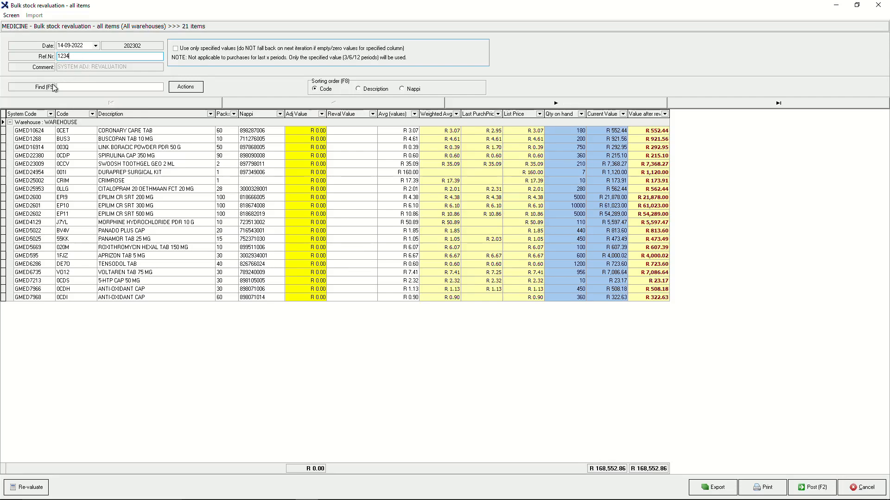
- Sort the MEDICINE list by code, description and Nappi code, and bring up the Actions menu
left_click(78, 86)
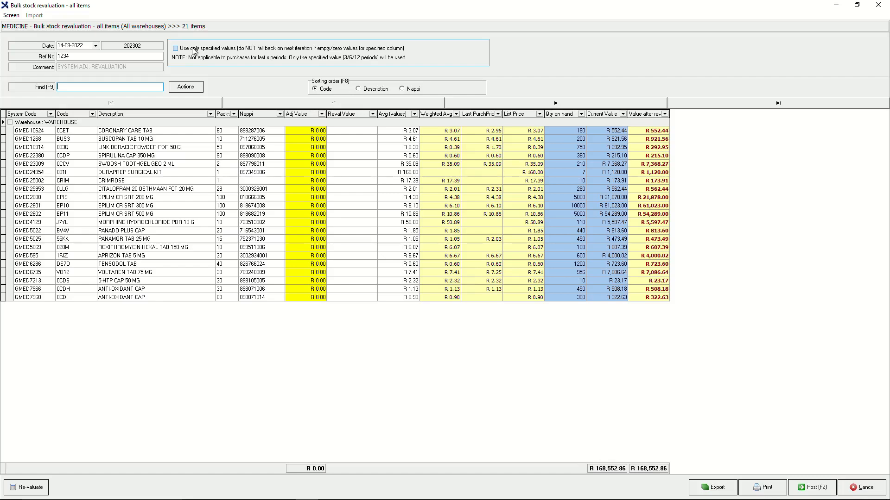
left_click(175, 49)
left_click(318, 89)
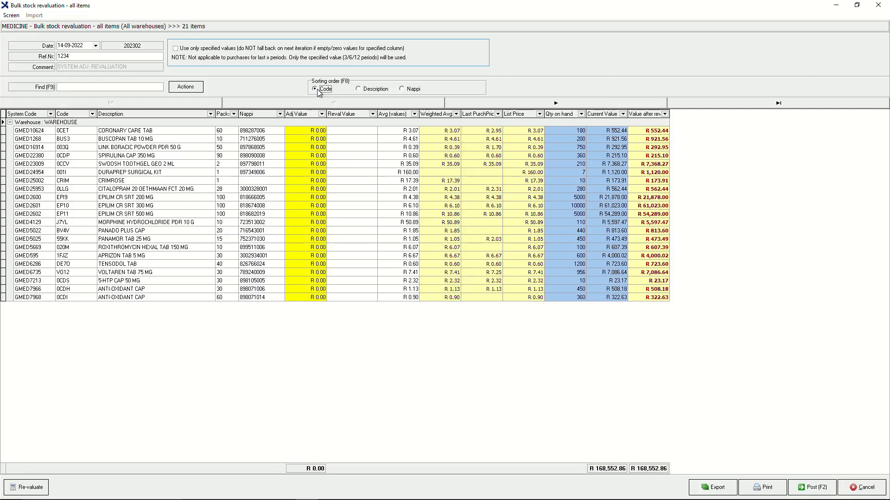
left_click(359, 89)
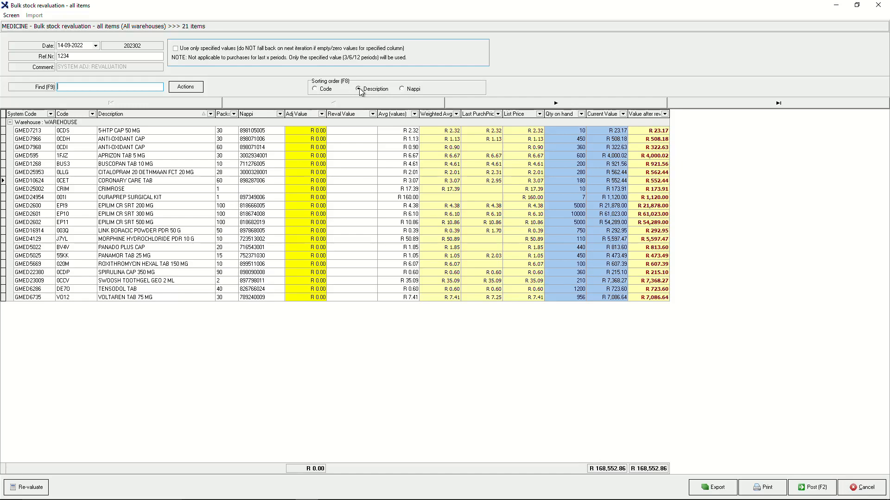
left_click(402, 89)
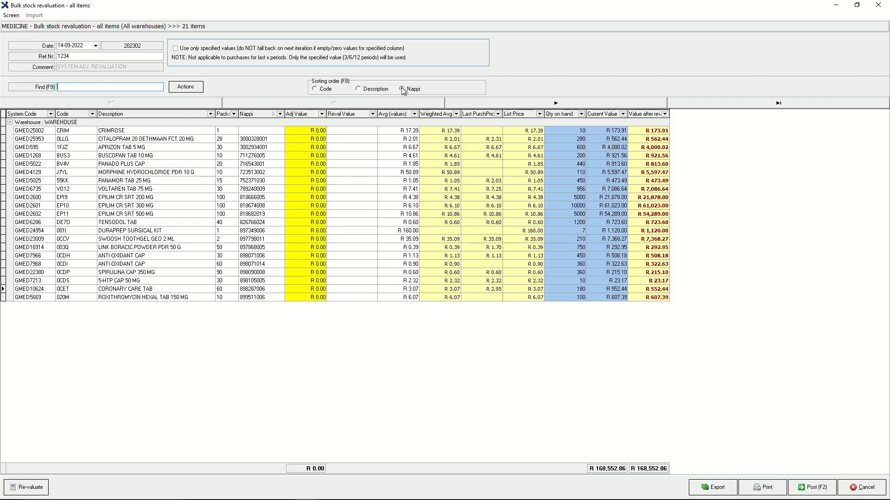
left_click(198, 90)
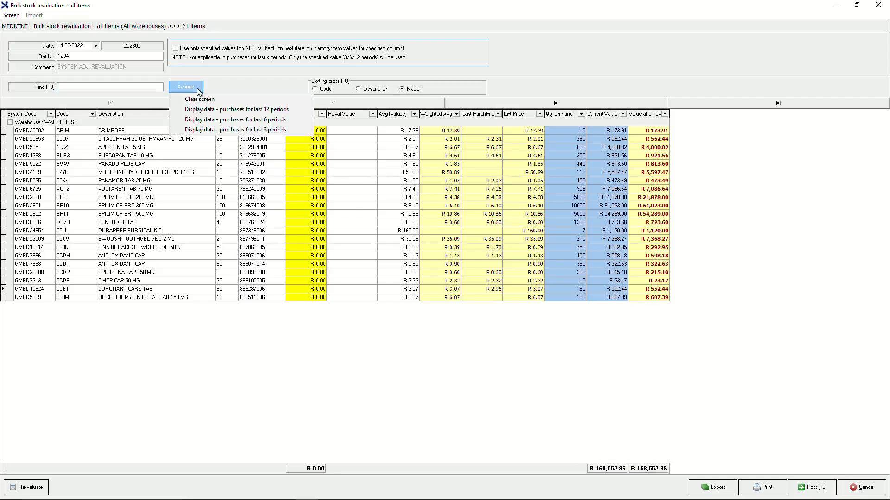
- Dismiss the Actions menu and sort the MEDICINE revaluation grid by System Code
left_click(227, 110)
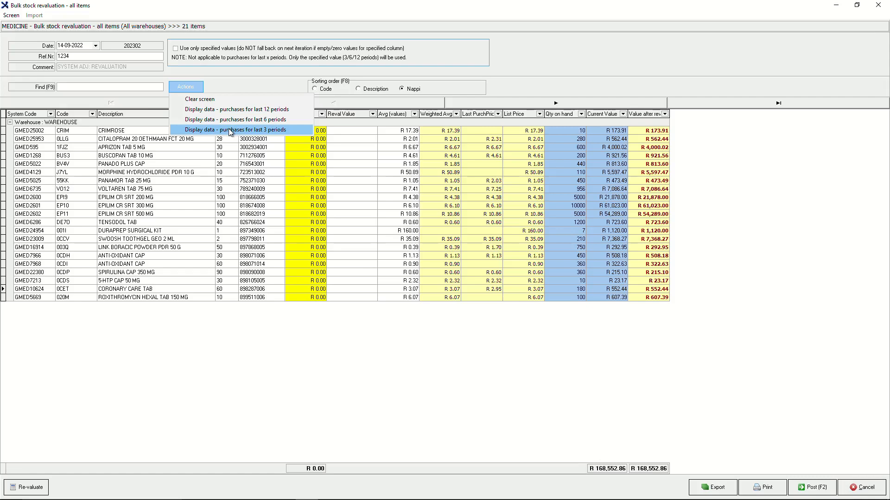
left_click(39, 115)
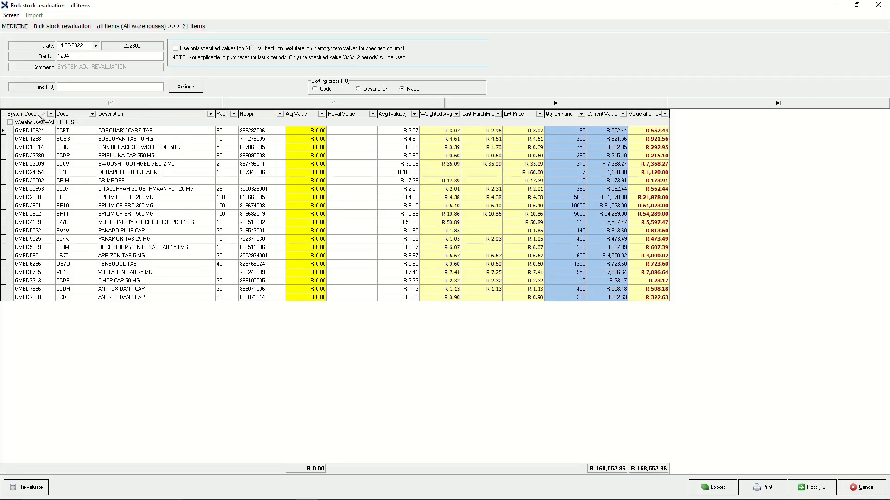
left_click(77, 117)
- Check the grid's value columns, then bring up the Re-valuate price-basis menu
left_click(523, 117)
left_click(571, 114)
left_click(614, 116)
left_click(645, 116)
left_click(29, 487)
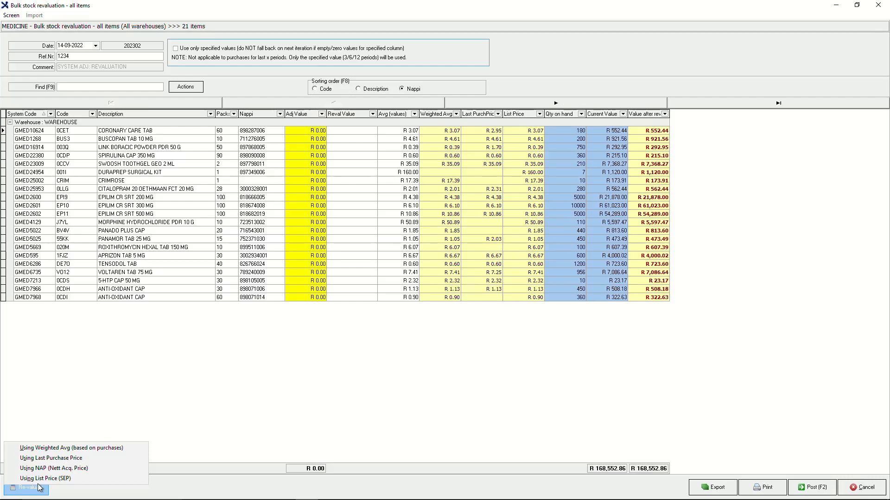
- Reorder the list by description then Nappi, and choose Using Weighted Avg (based on purchases)
left_click(56, 450)
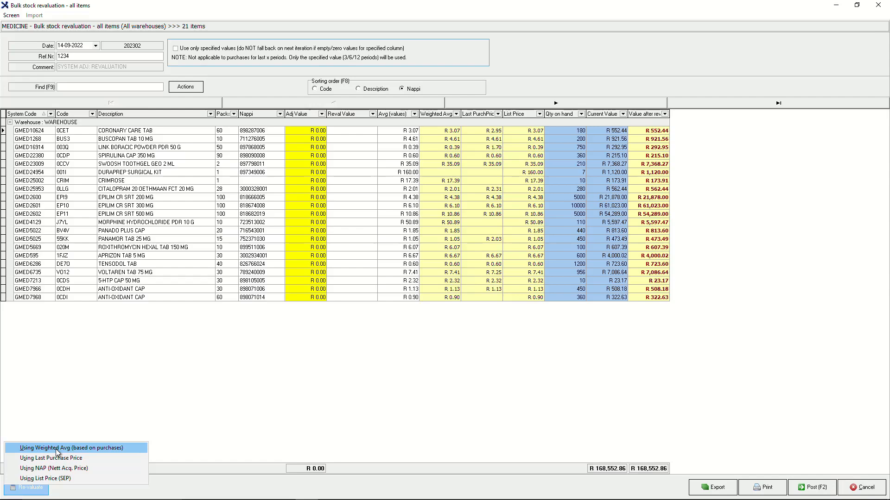
left_click(54, 458)
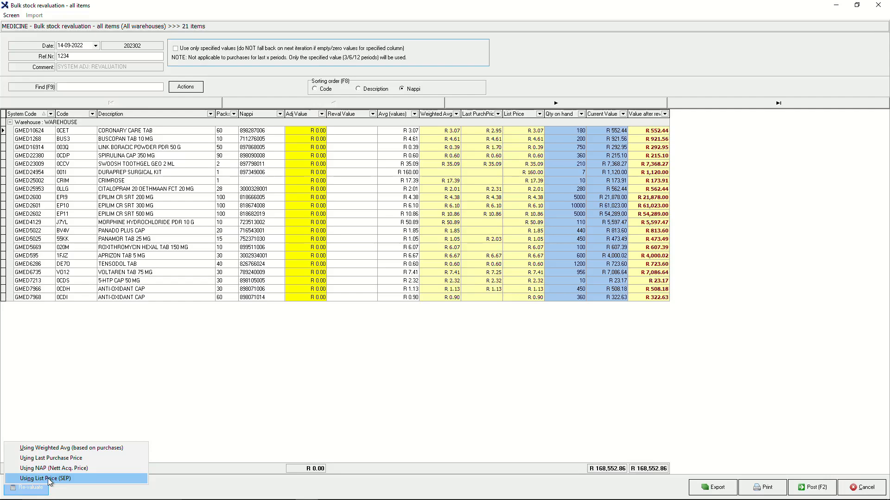
left_click(358, 89)
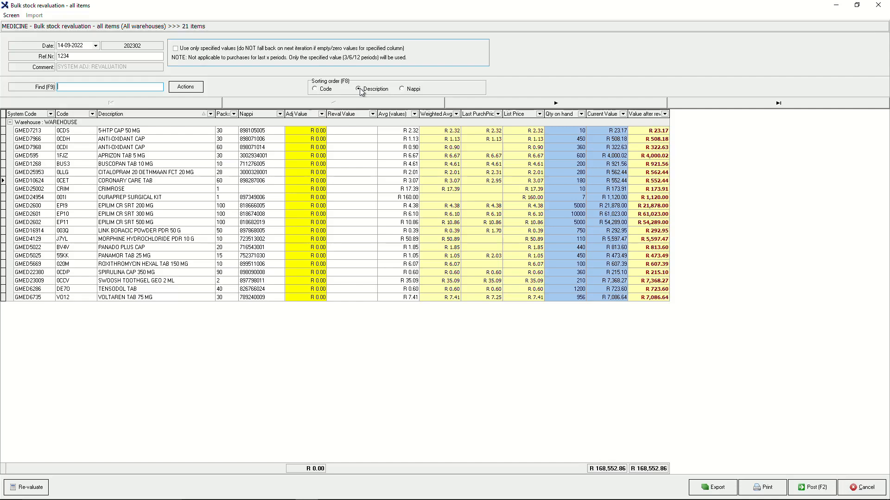
key("F8")
left_click(28, 488)
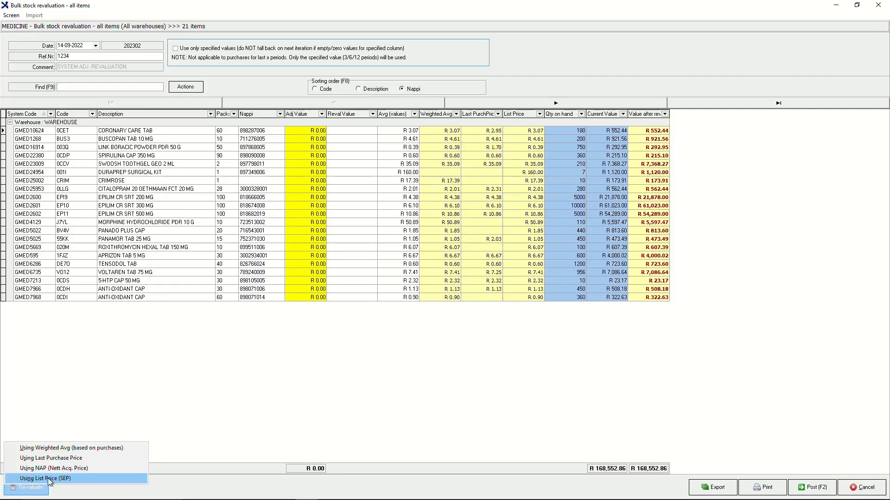
left_click(53, 449)
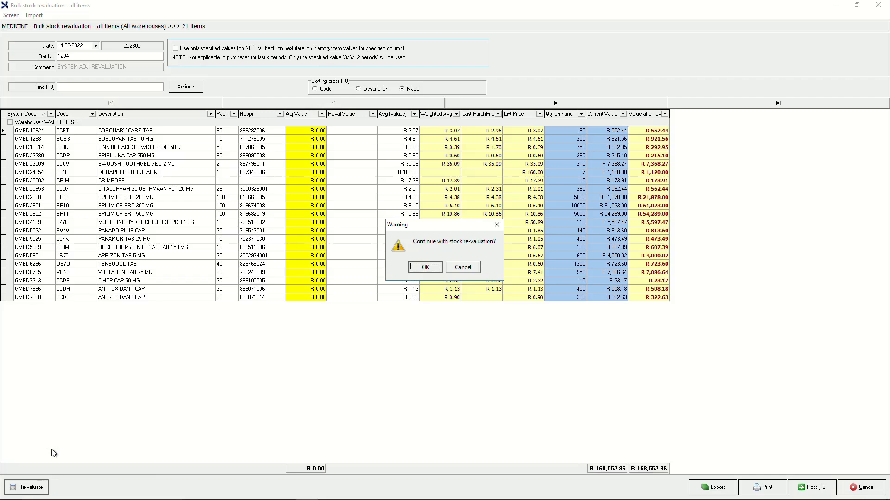
- Accept the warning to apply weighted-average revaluation, adjusting R 8.90 to R 168,561.76
left_click(461, 268)
left_click(423, 268)
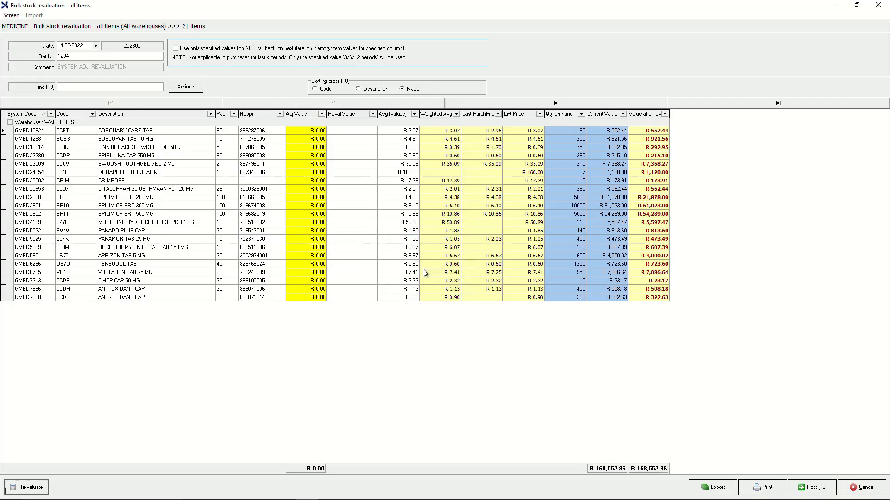
left_click(424, 269)
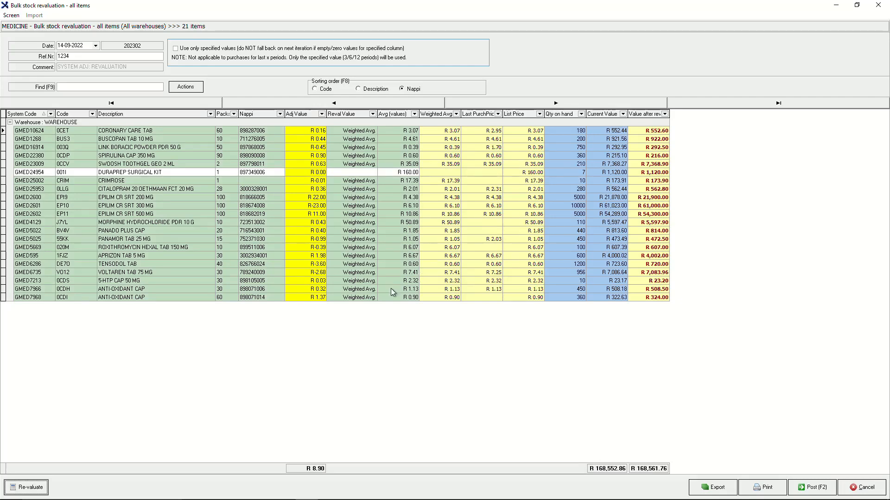
left_click(40, 488)
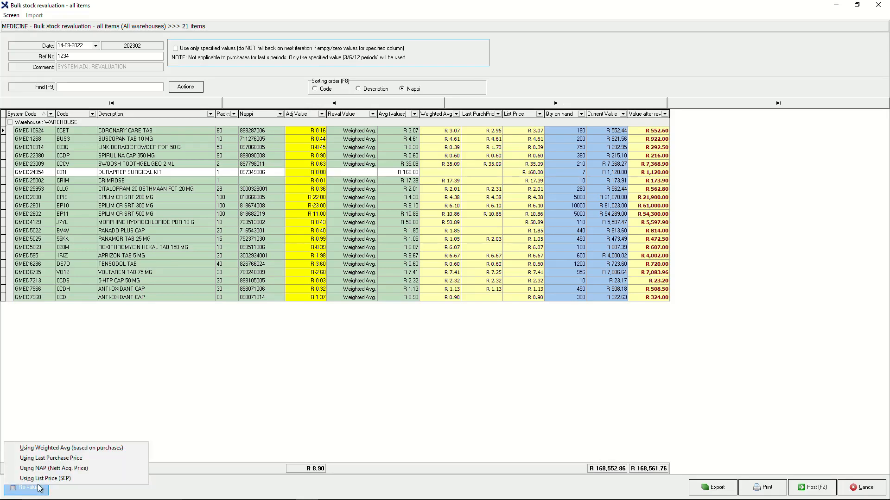
- Apply the List Price (SEP) revaluation, giving R 168,552.87, and start the Excel export
left_click(37, 467)
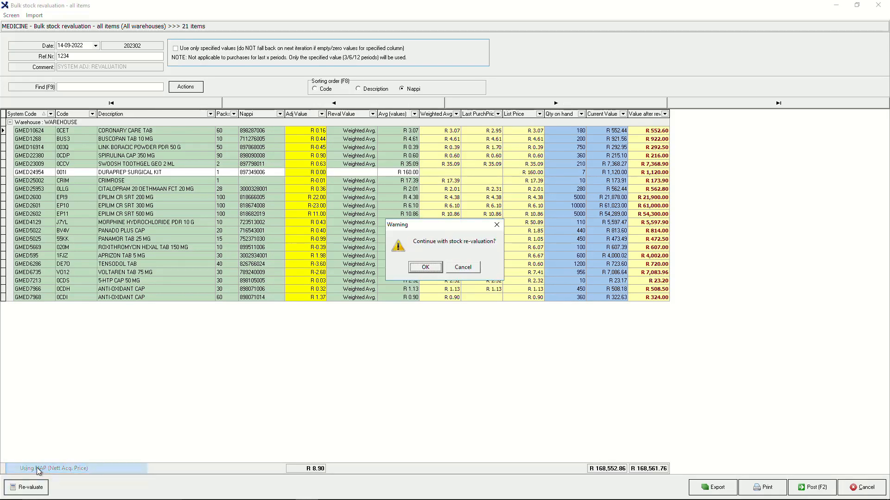
left_click(430, 269)
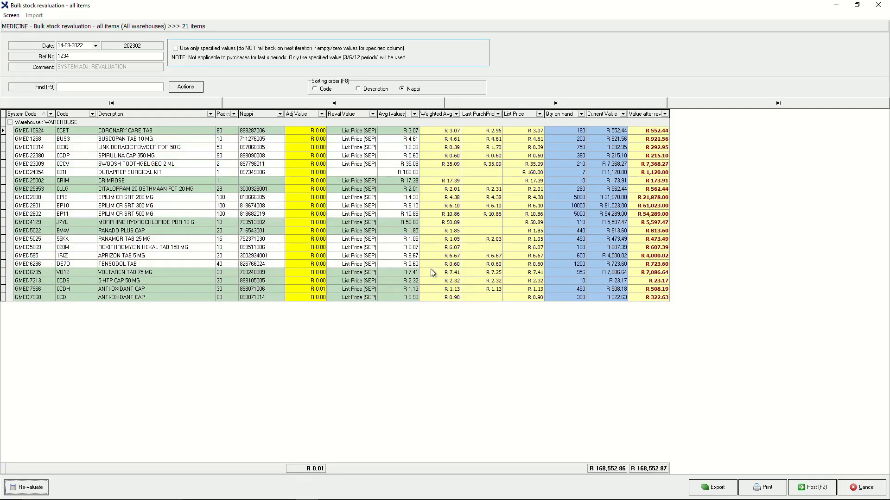
left_click(390, 274)
left_click(390, 263)
- Save the revaluation list as the Excel spreadsheet 'Report' in Documents, then generate the printable report
left_click(715, 487)
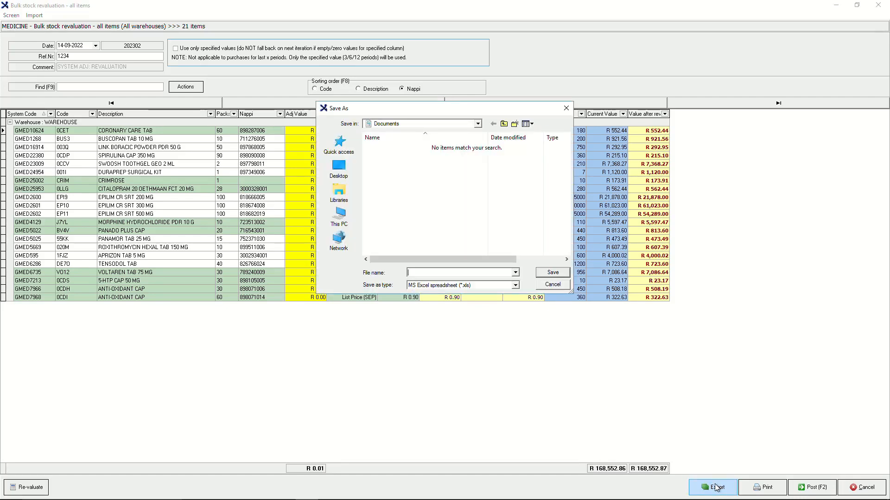
type("Report")
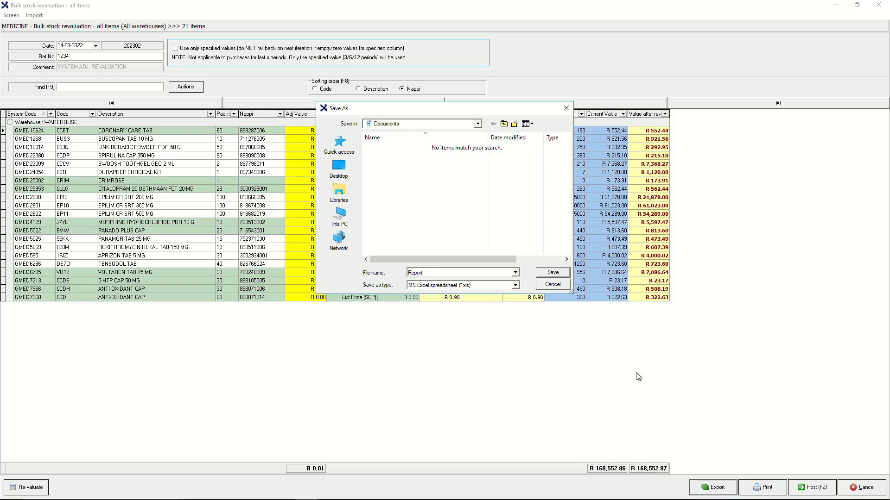
left_click(551, 273)
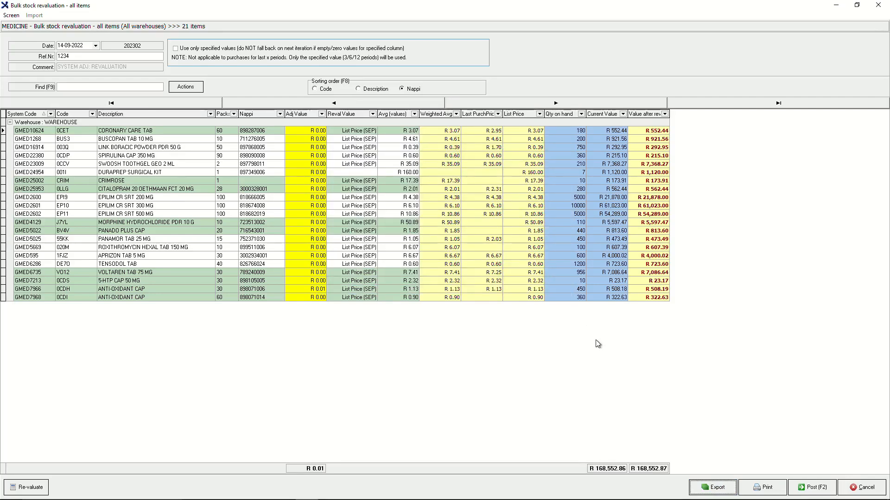
left_click(746, 492)
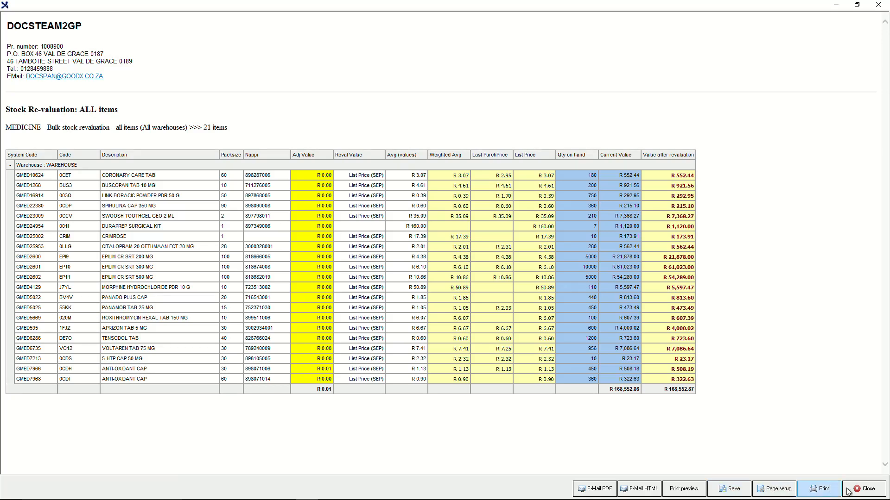
left_click(862, 489)
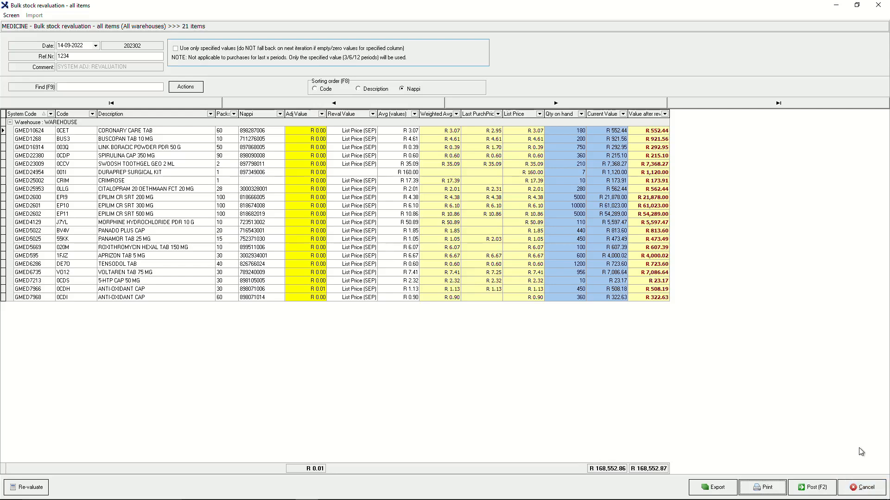
- Post the revaluation adjustment batch with Post (F2), confirm it, and acknowledge the success message
left_click(817, 488)
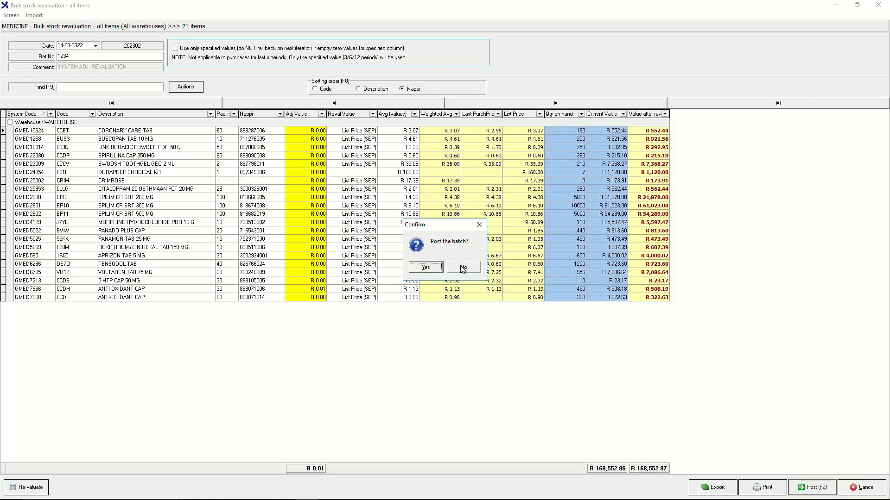
left_click(421, 268)
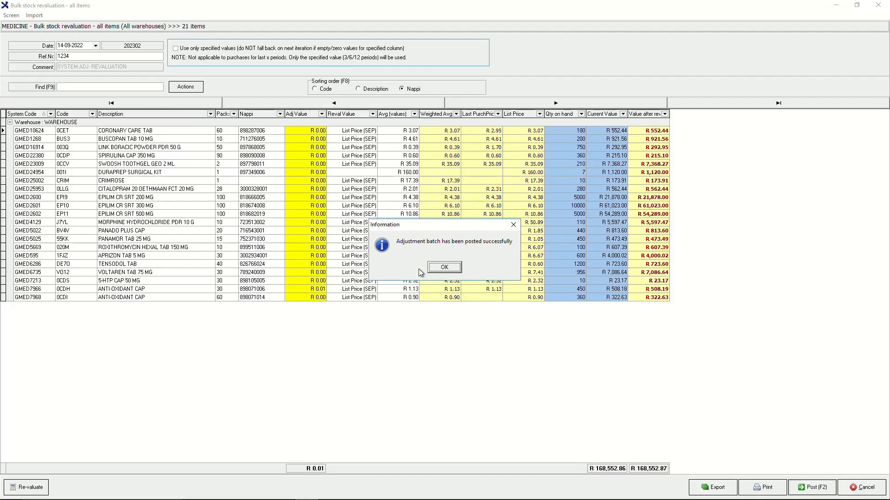
left_click(437, 268)
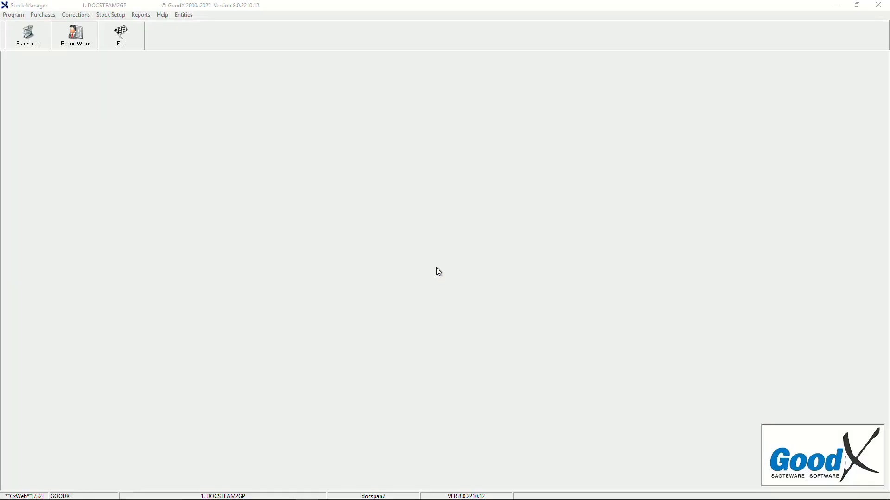